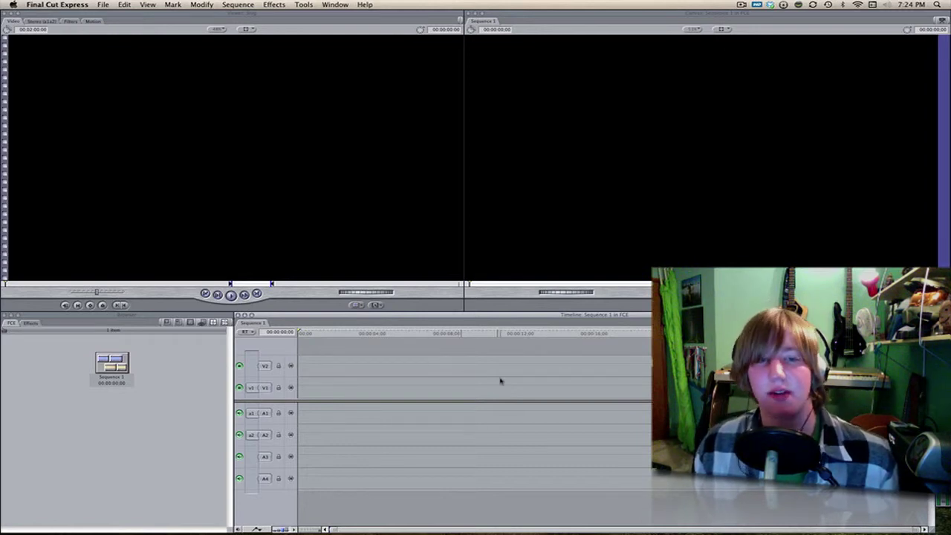
Browse the video filter effects list, then dismiss it without applying anything.
left_click(500, 381)
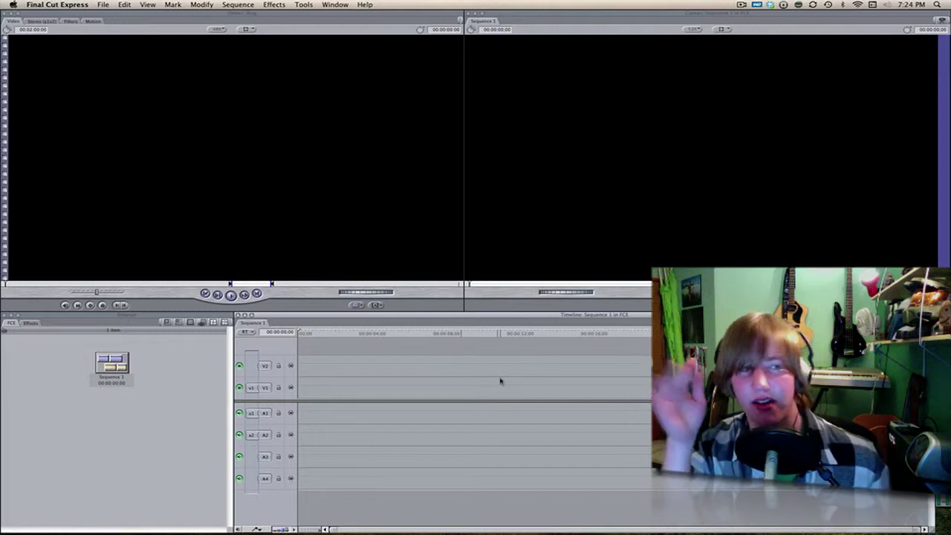
left_click(275, 5)
mouse_move(289, 37)
mouse_move(461, 99)
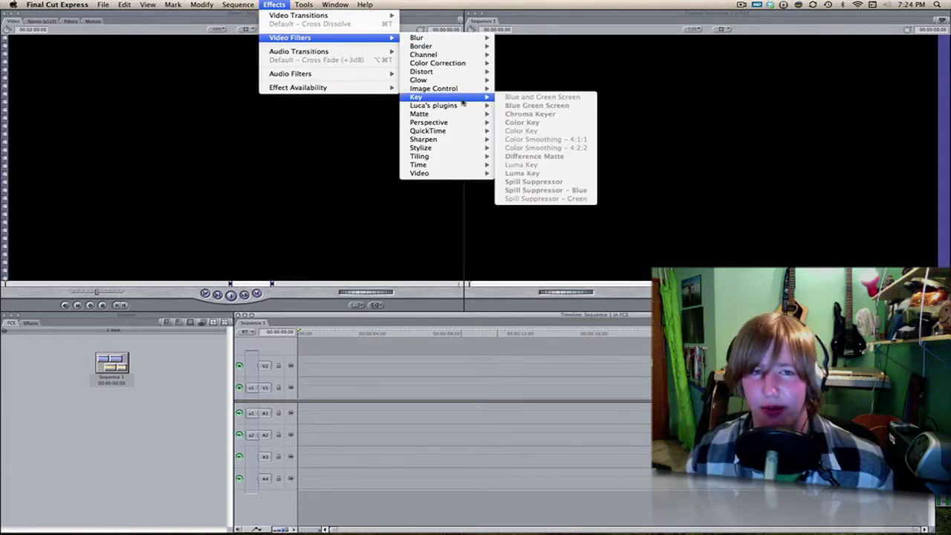
mouse_move(449, 74)
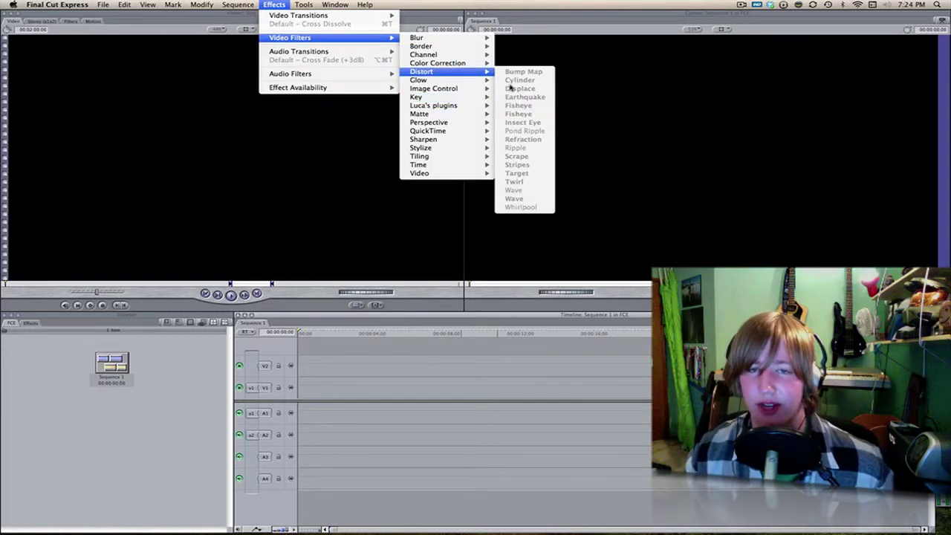
left_click(558, 380)
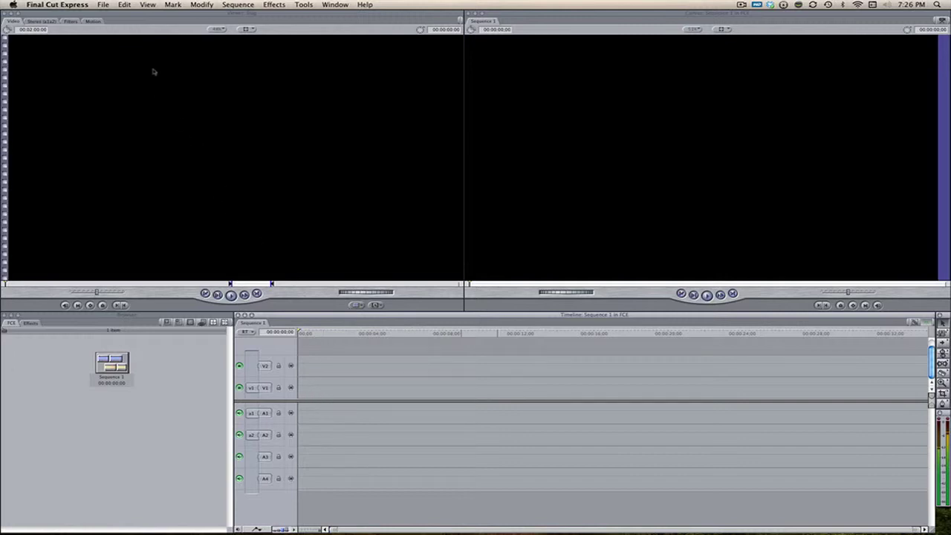
Preview camera Clip #246 in Log and Transfer and queue it for transfer.
left_click(105, 6)
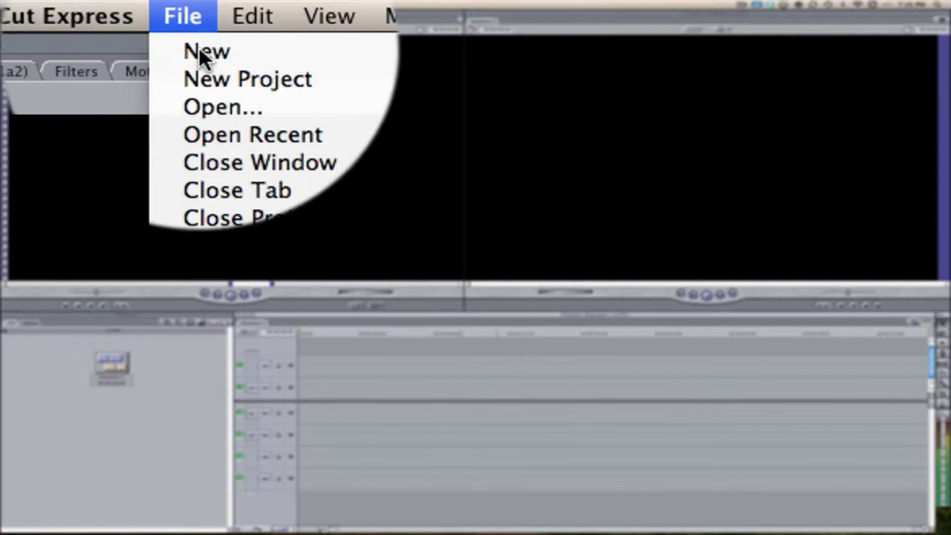
left_click(128, 166)
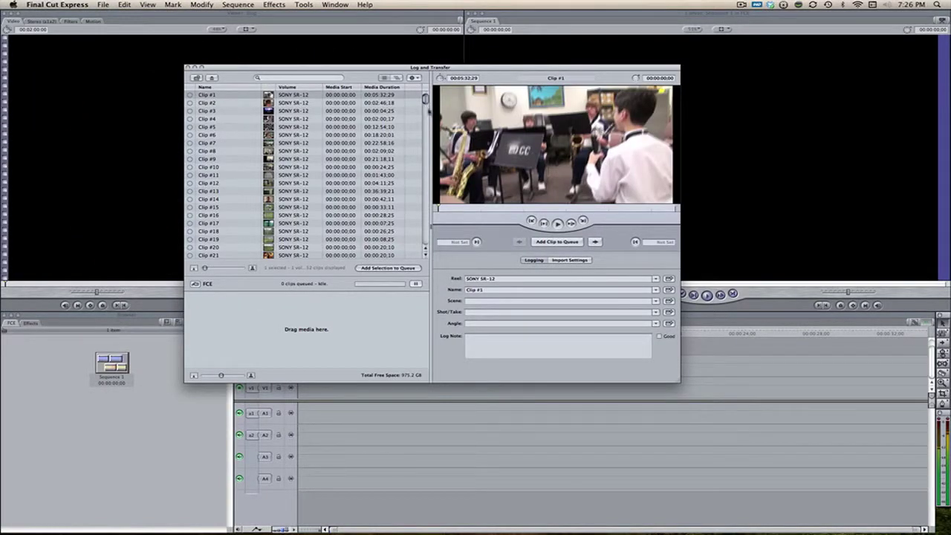
left_click_drag(430, 98, 429, 134)
left_click(427, 240)
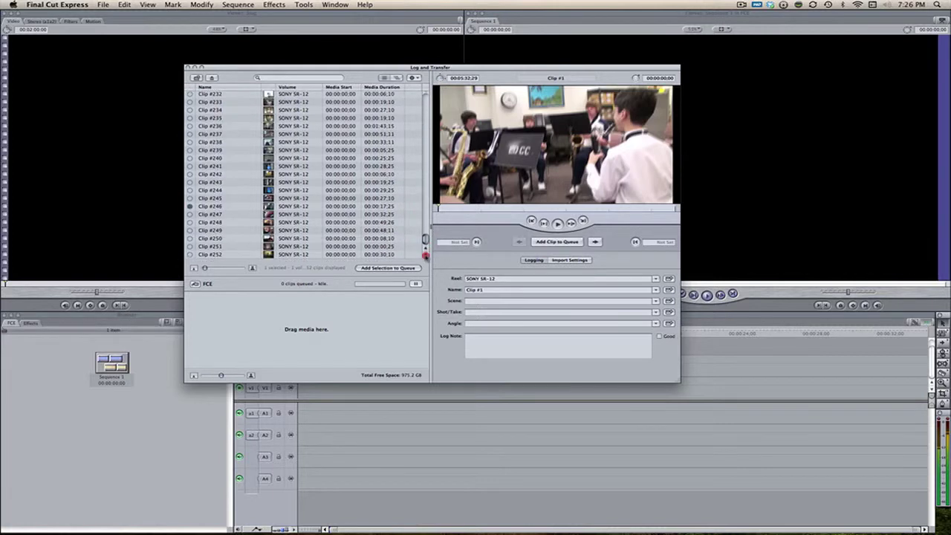
left_click(423, 255)
left_click(235, 206)
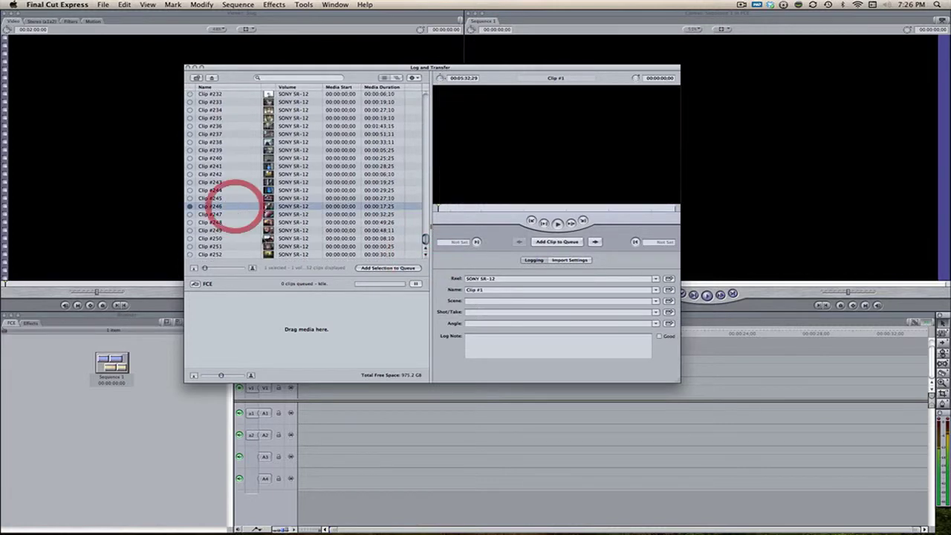
left_click(374, 268)
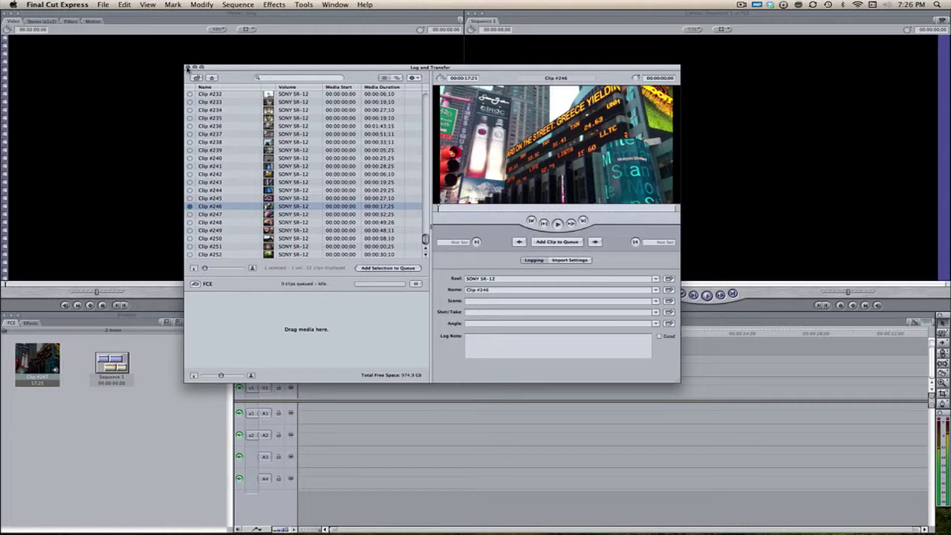
Close Log and Transfer and play Clip #247 in the Viewer from its start.
left_click(187, 67)
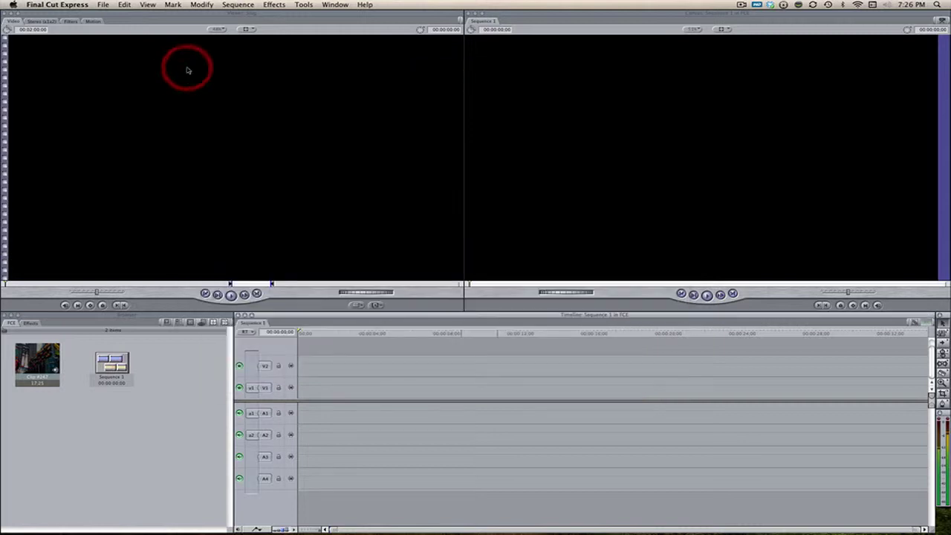
left_click_drag(97, 404, 30, 383)
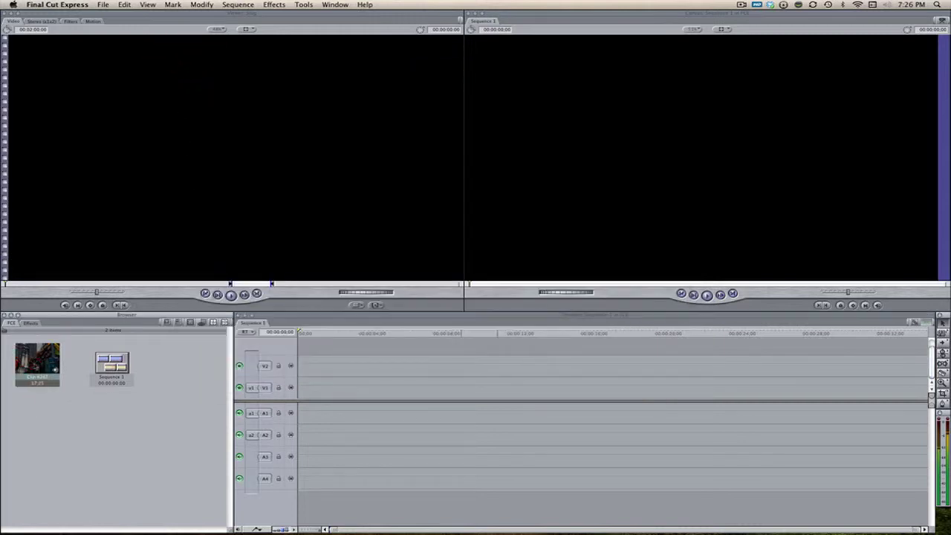
double_click(37, 361)
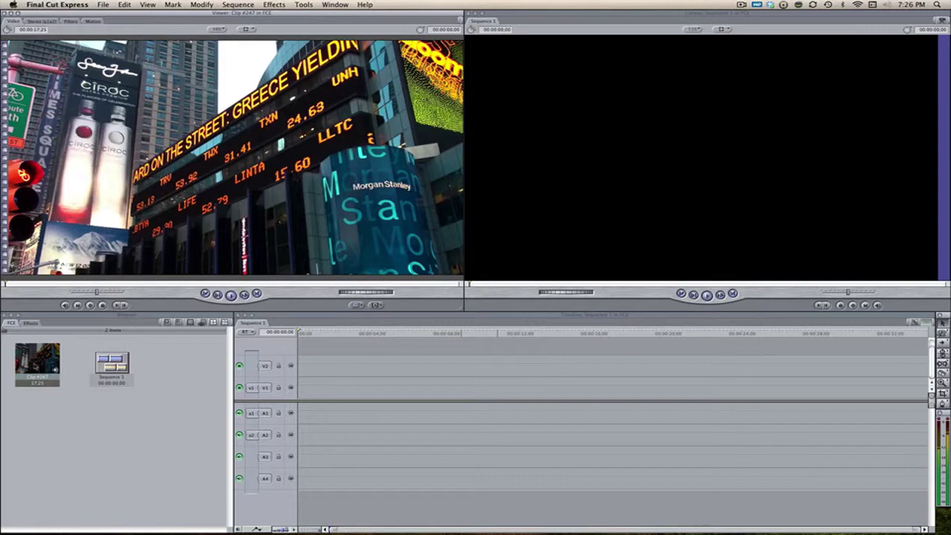
key("space")
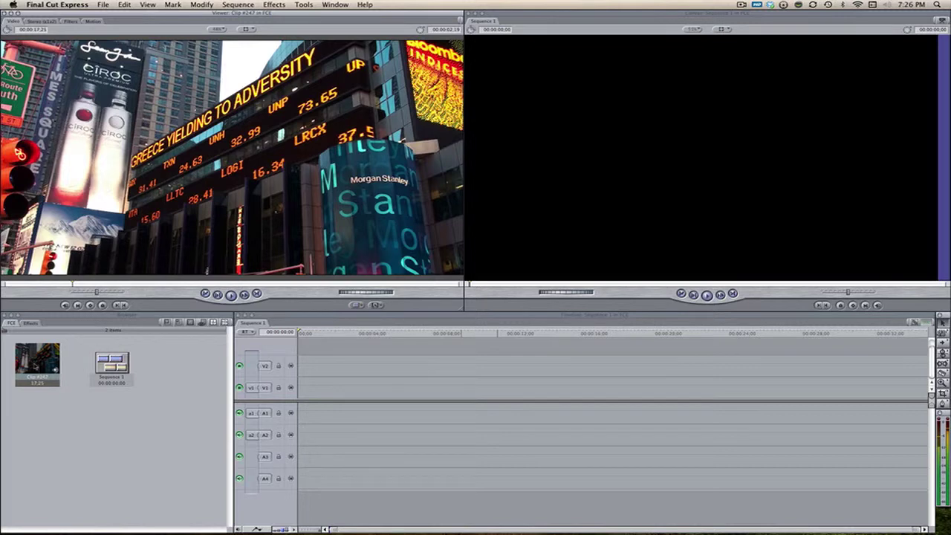
left_click(135, 451)
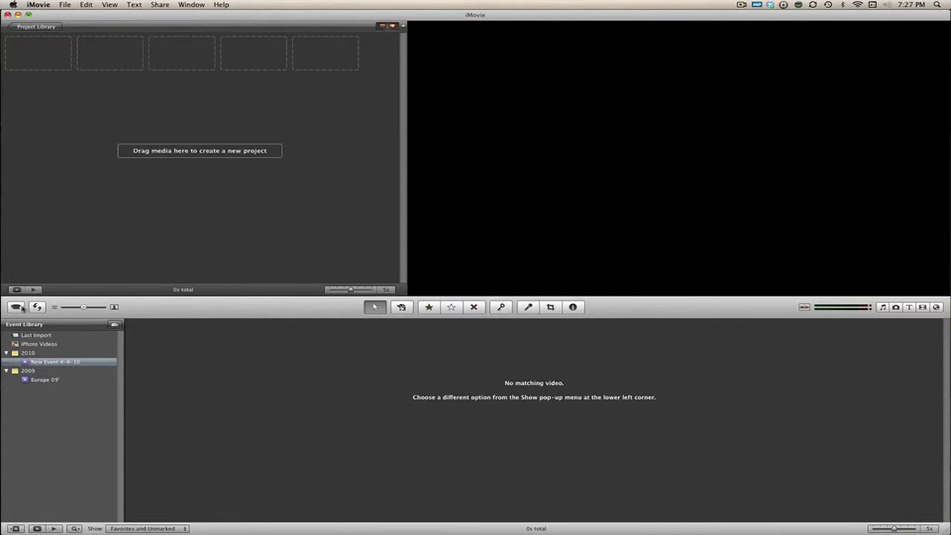
Import only the last Sony HDR-SR12 clip into a new event at Full - Original Size.
left_click(16, 307)
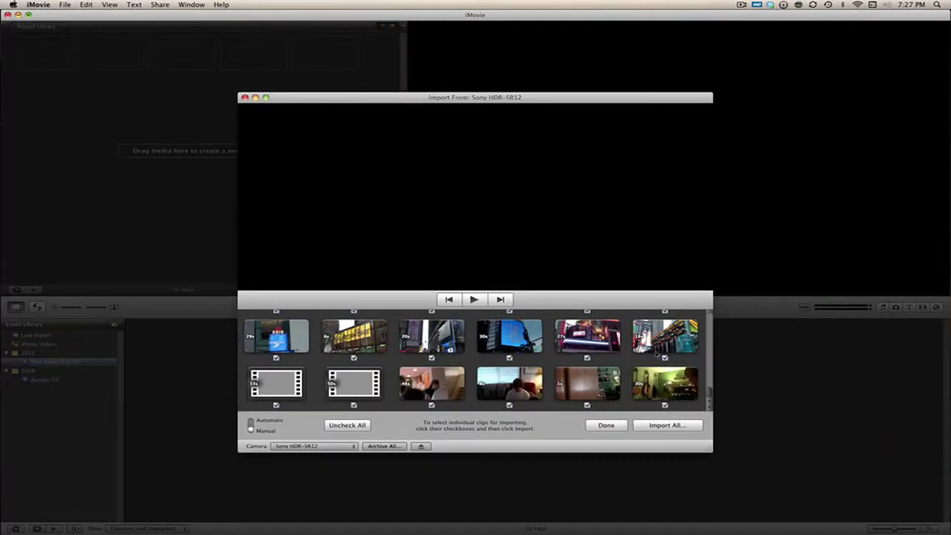
left_click(360, 427)
left_click(665, 358)
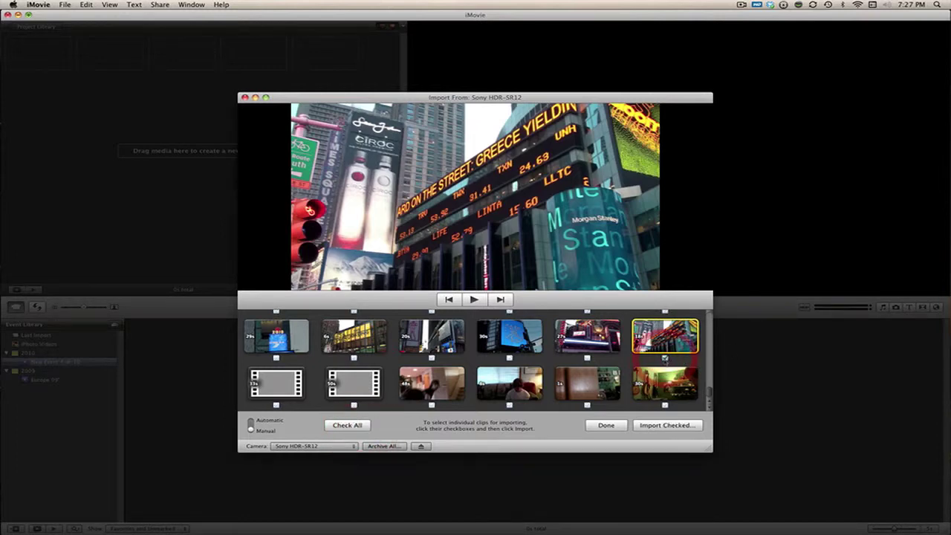
left_click(682, 426)
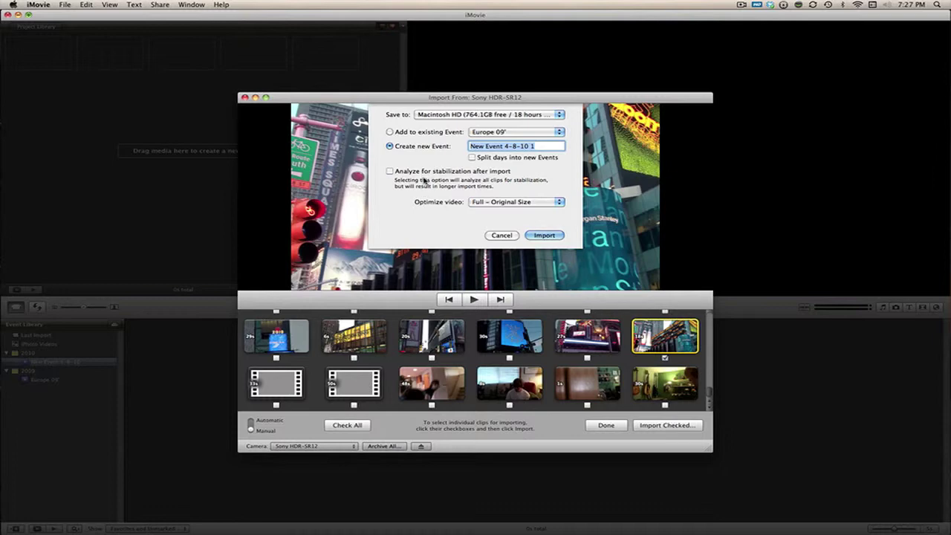
left_click(515, 202)
left_click(518, 204)
left_click(543, 234)
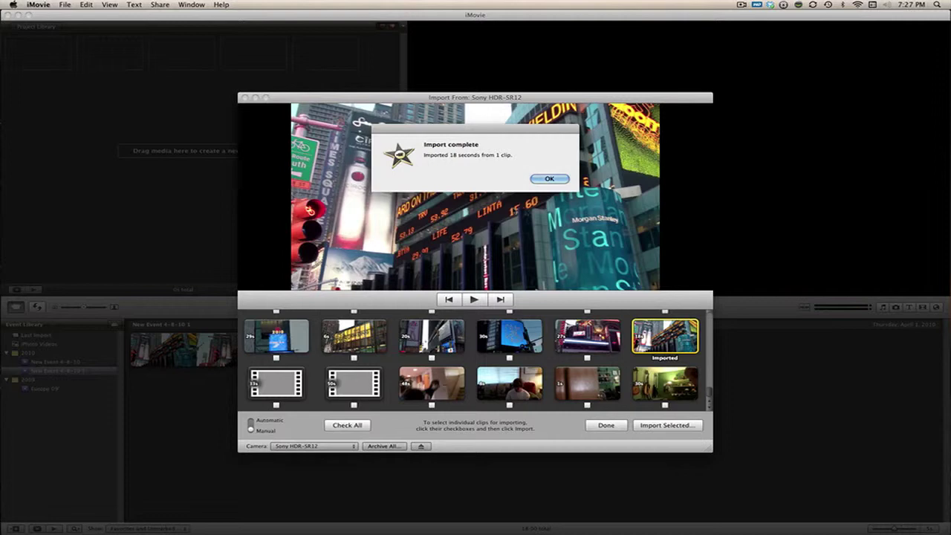
left_click(561, 179)
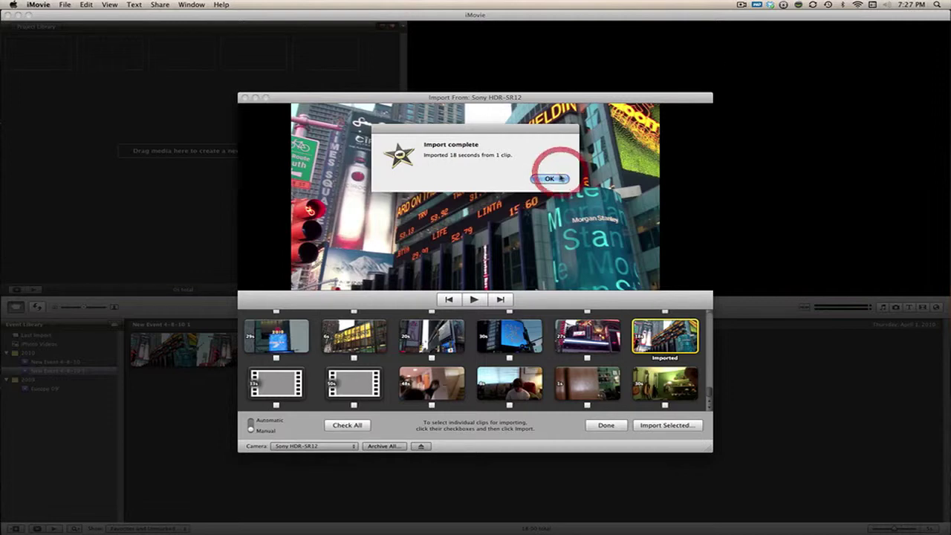
Close the import window and drag the Times Square event clip into the Project Library.
left_click(606, 425)
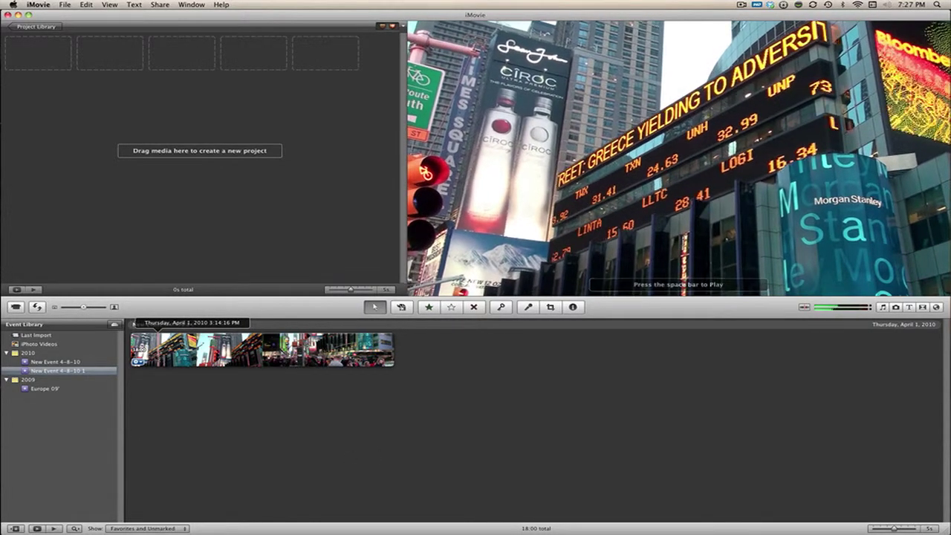
left_click_drag(134, 350, 396, 350)
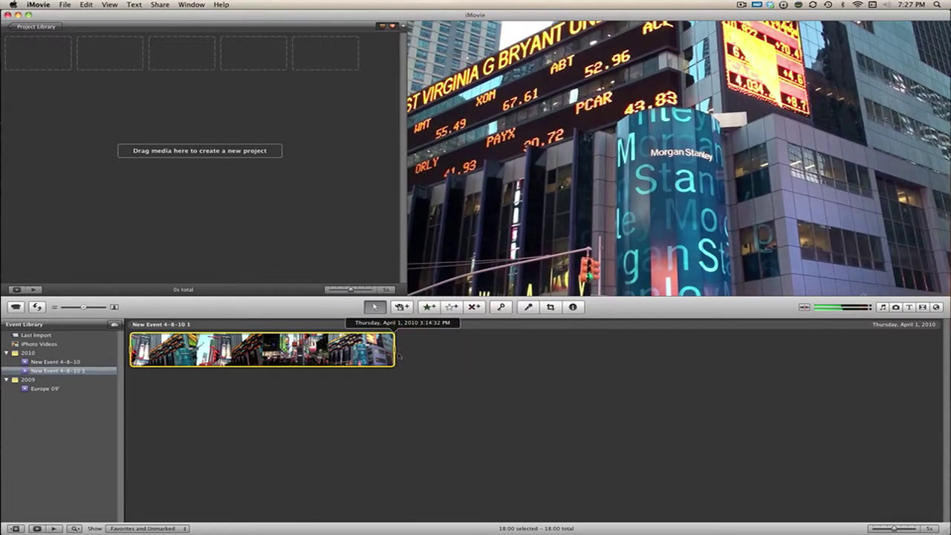
left_click_drag(342, 303, 202, 104)
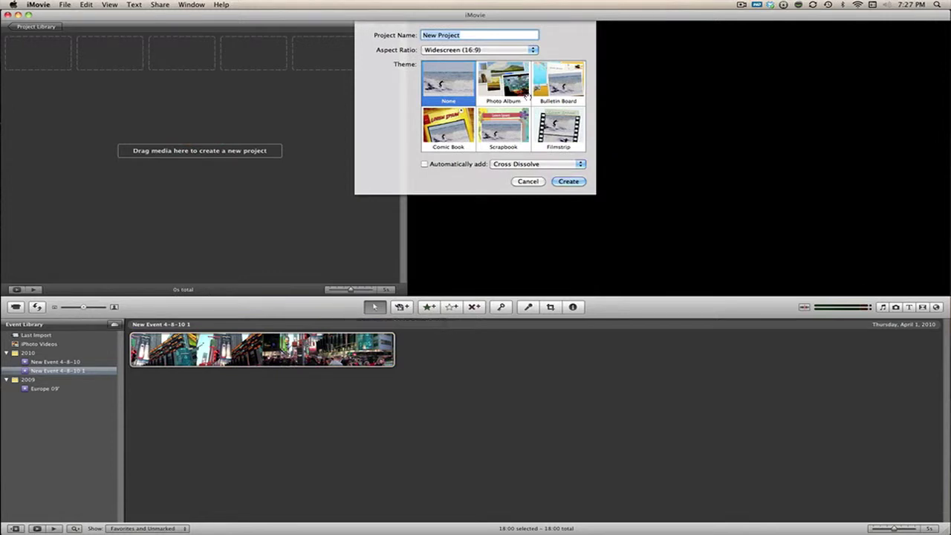
Create the project 'Demo 1' with the Times Square footage and bring up the Share menu.
type("Demo 1")
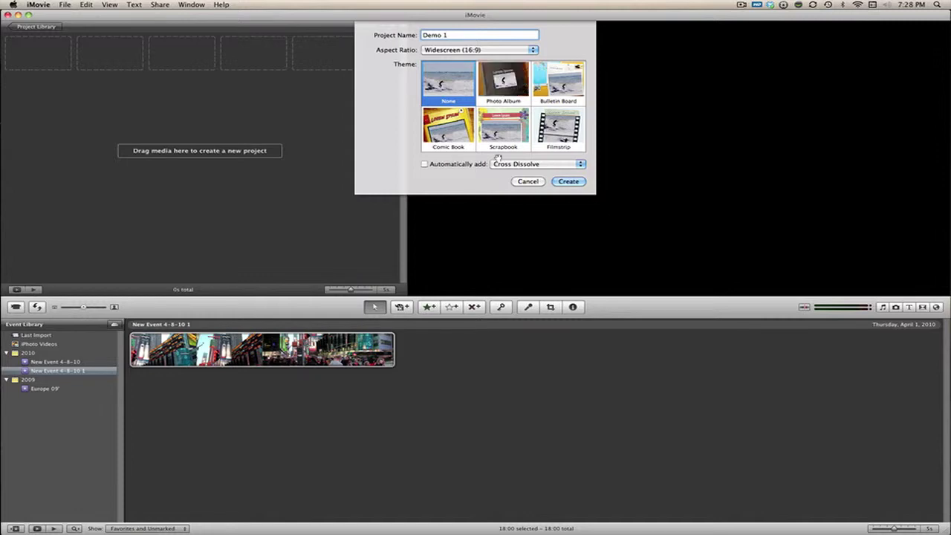
left_click(572, 181)
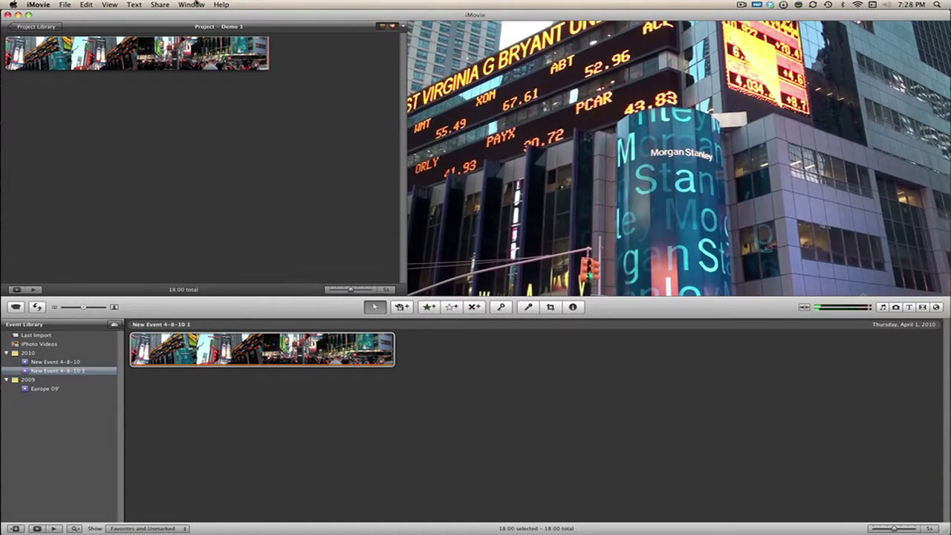
left_click(161, 4)
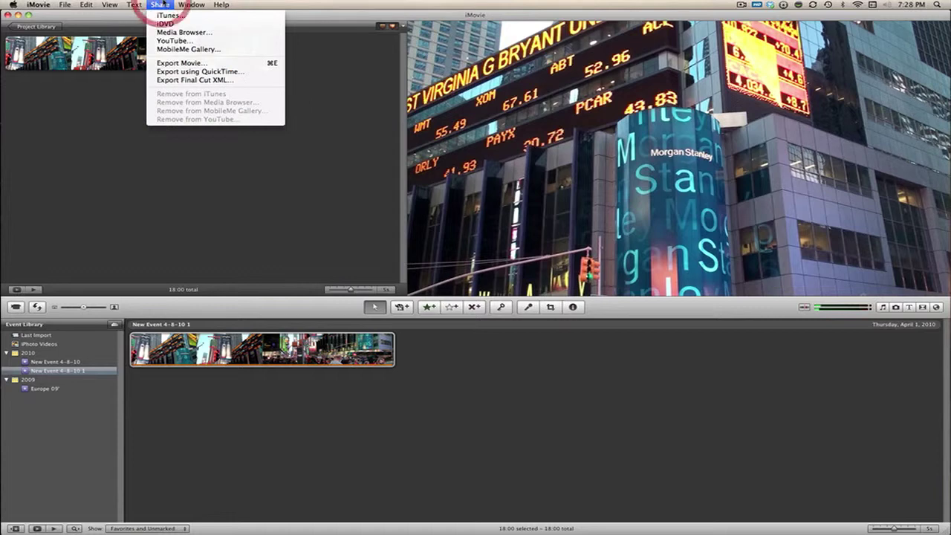
Export Demo 1 as Final Cut XML 'NYC Time's Square' to the Desktop, then minimize iMovie.
left_click(185, 80)
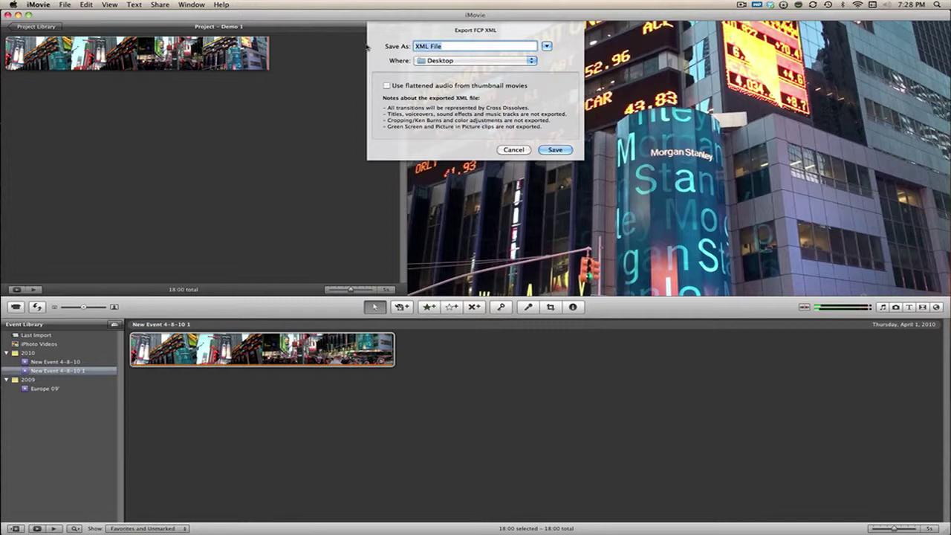
type("NYC Time's Square")
key("Return")
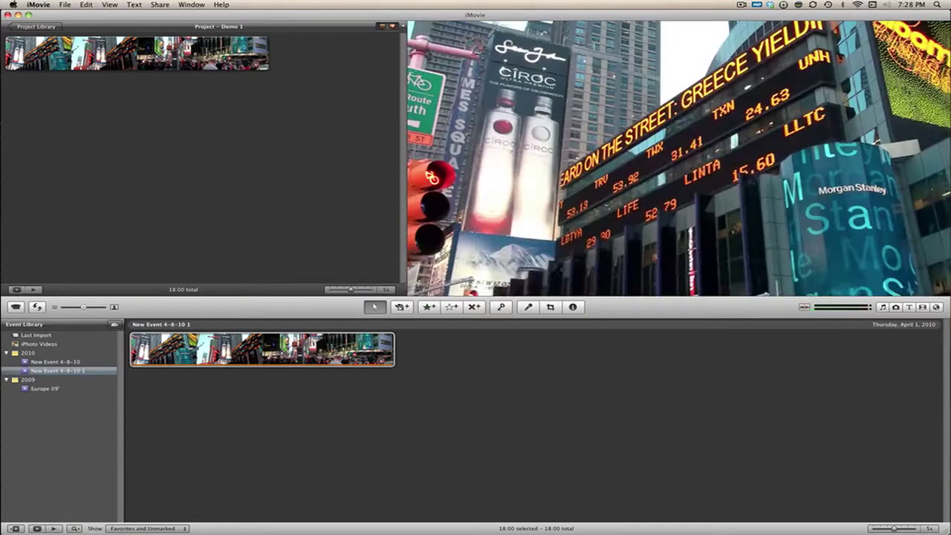
key("super+m")
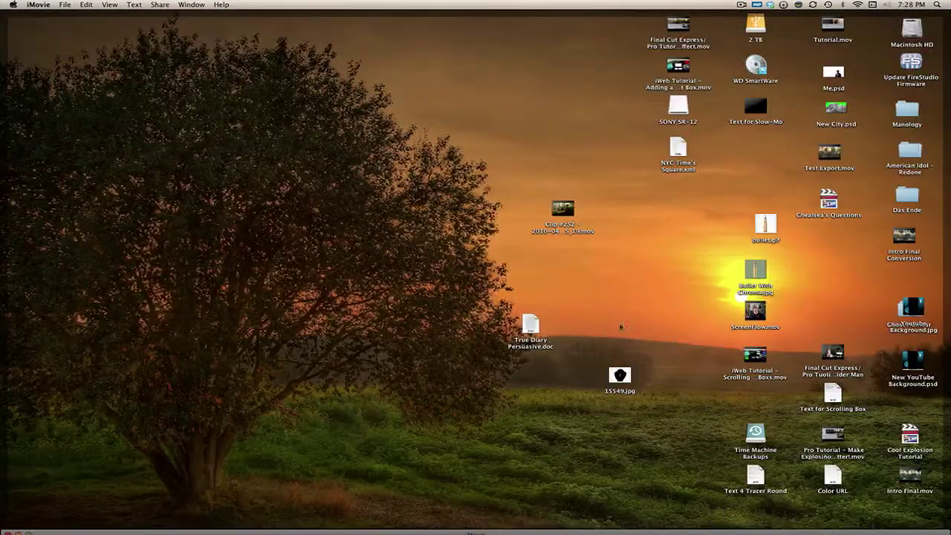
Quick Look NYC Time's Square.xml on the desktop, scroll through its XML, then close the preview.
left_click(660, 151)
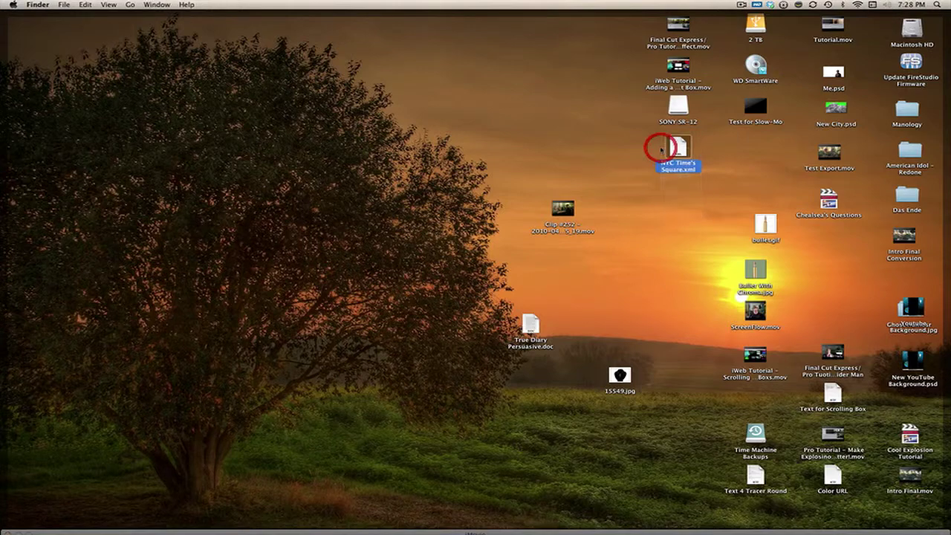
key("space")
scroll(444, 229, "down", 5)
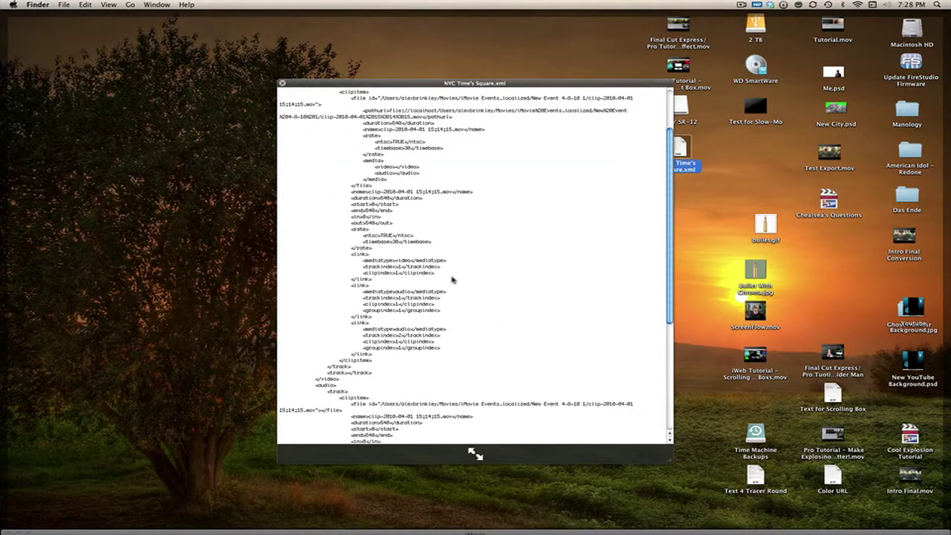
key("space")
left_click(624, 327)
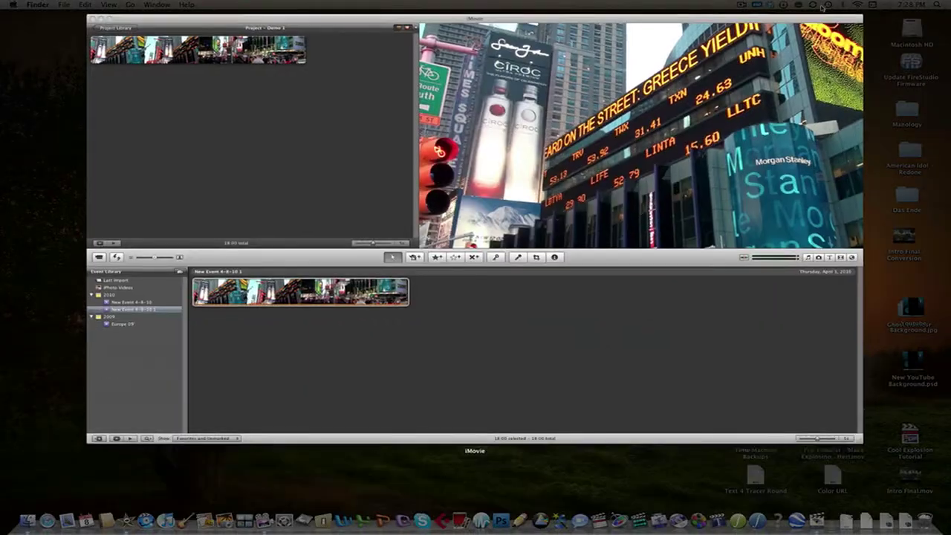
left_click(685, 58)
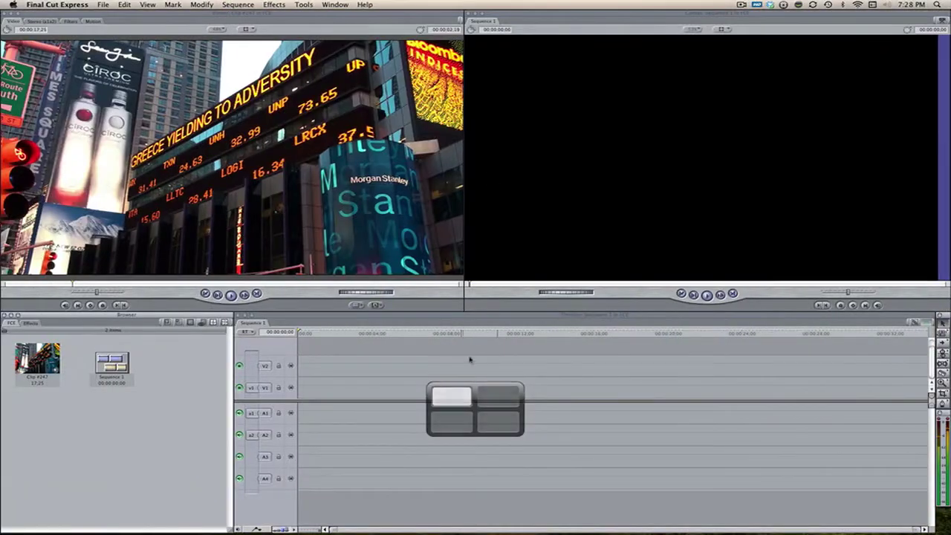
Import the Desktop file NYC Time's Square.xml using FCP XML from iMovie.
left_click(485, 367)
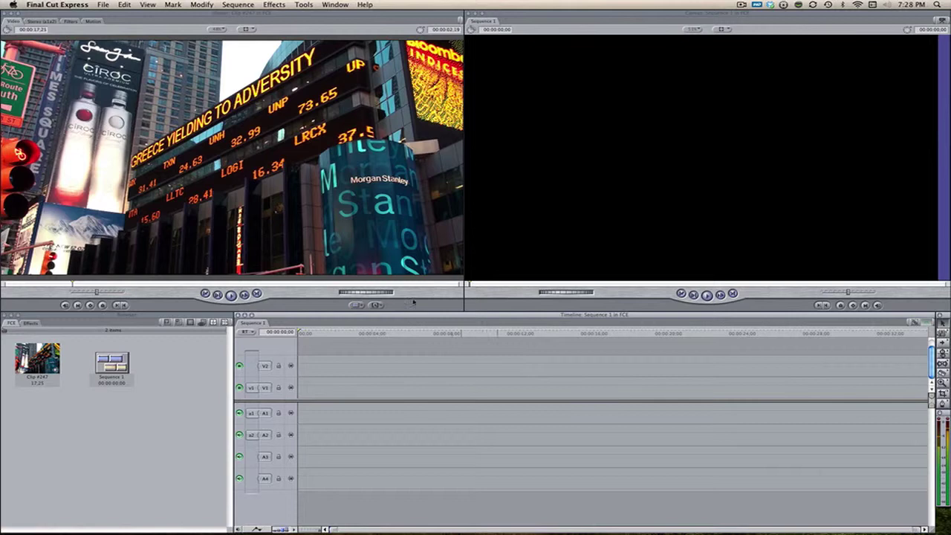
left_click(103, 4)
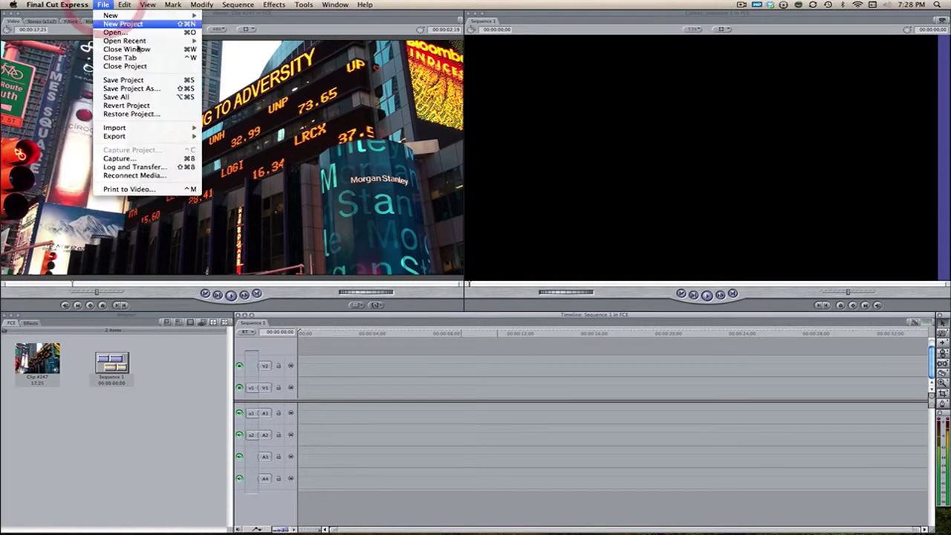
mouse_move(141, 128)
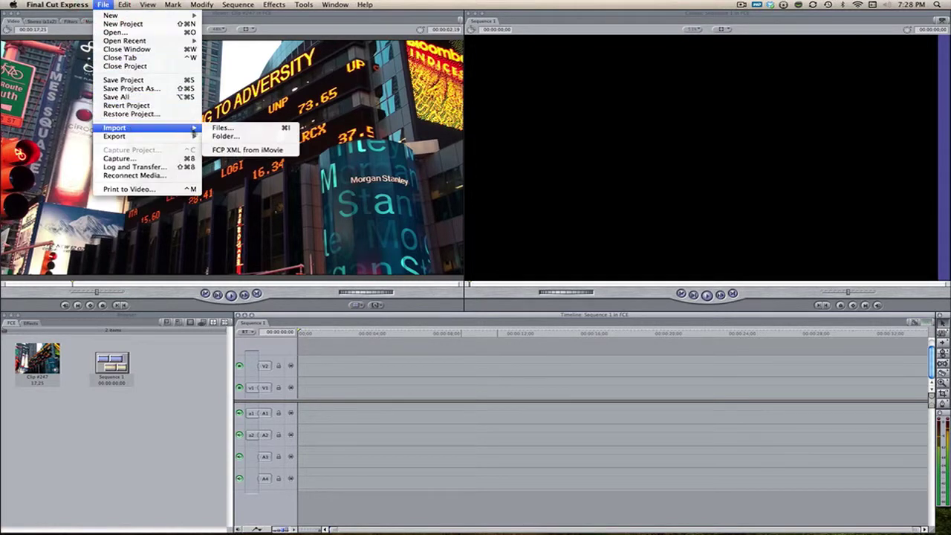
left_click(247, 151)
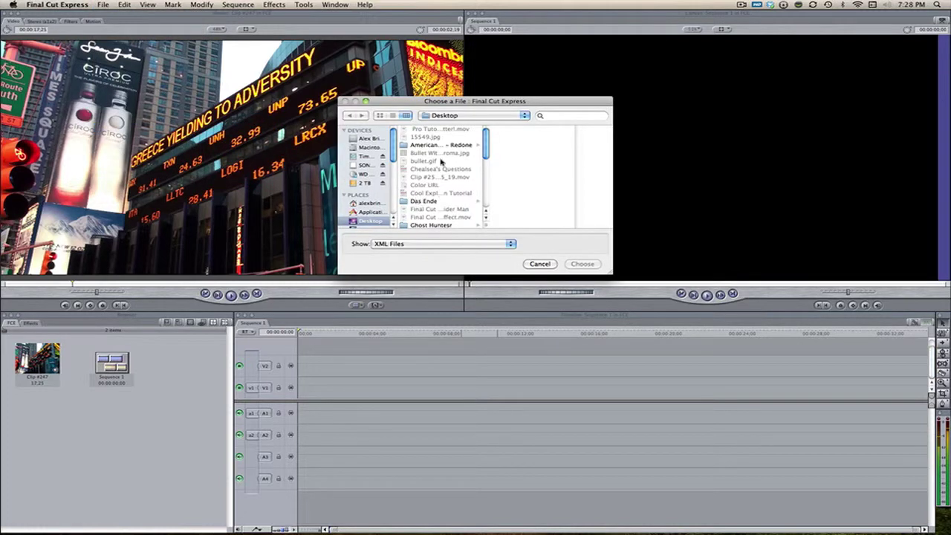
left_click_drag(481, 148, 466, 175)
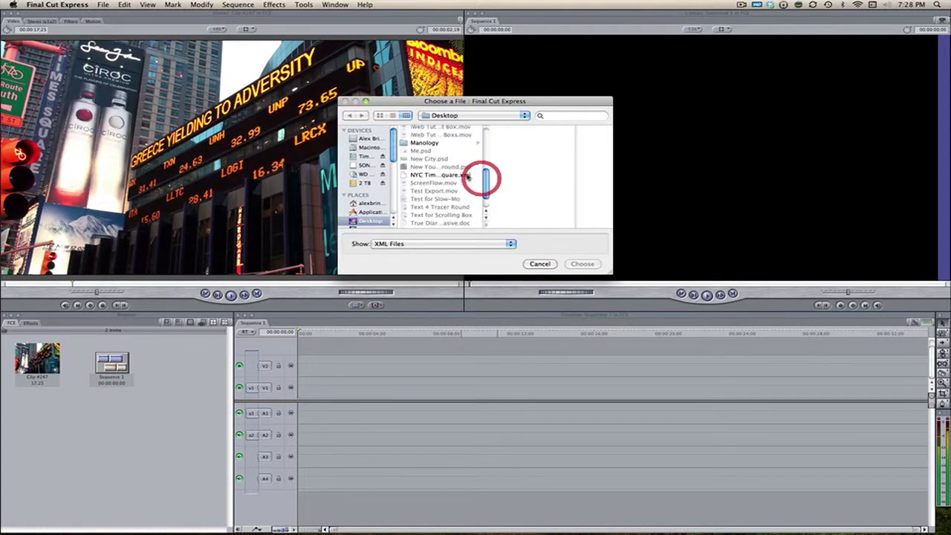
left_click(466, 176)
left_click(583, 264)
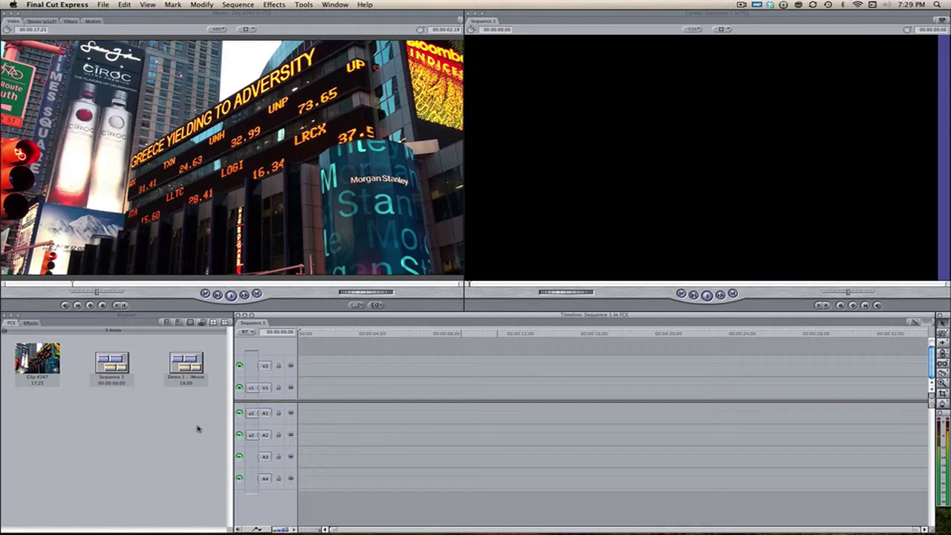
Place Demo 1 - iMovie on the Sequence 1 timeline, then Clip #247 right after it.
left_click_drag(186, 364, 302, 387)
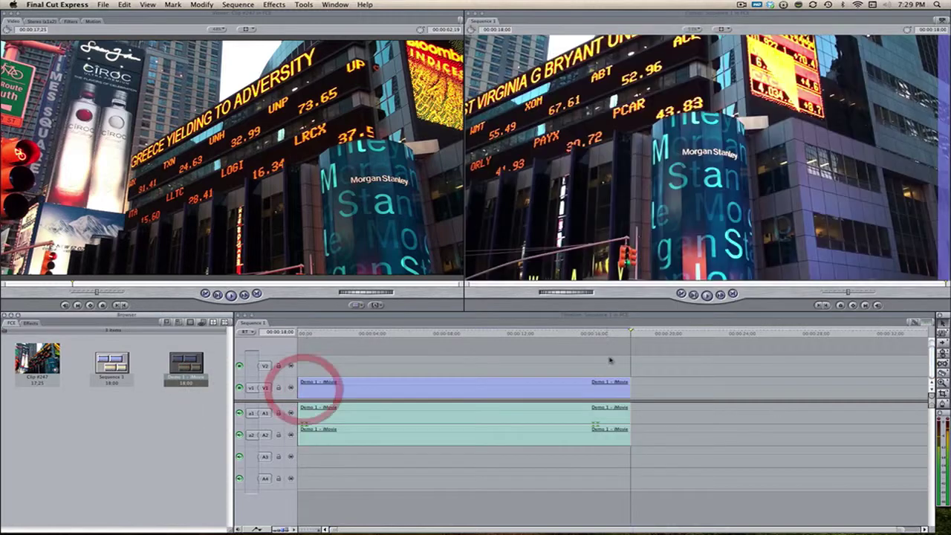
left_click(479, 331)
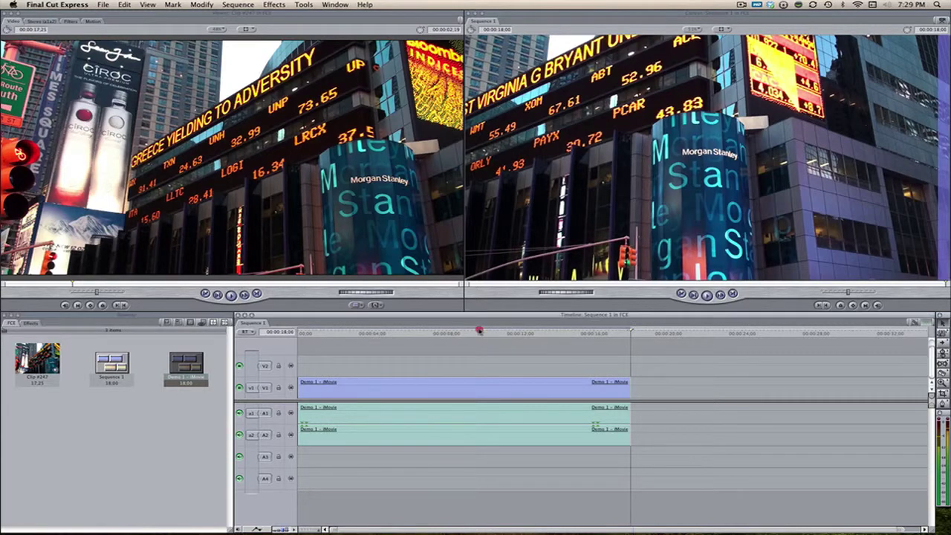
left_click(369, 333)
left_click_drag(38, 360, 461, 443)
left_click_drag(643, 414, 641, 394)
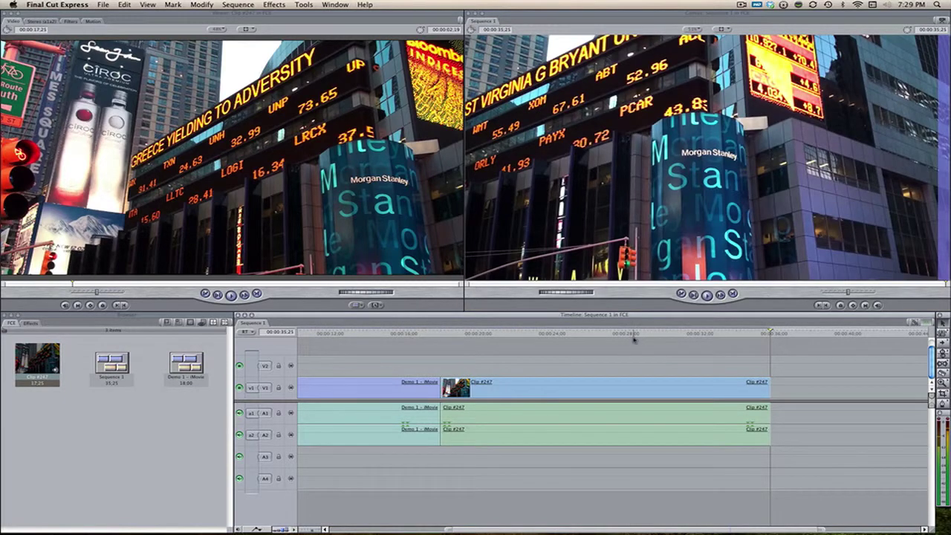
left_click(590, 332)
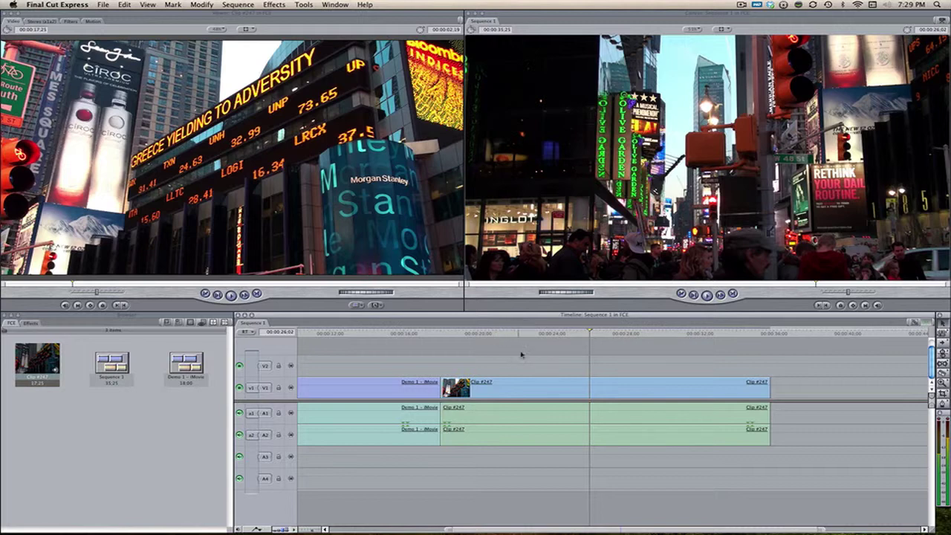
left_click(527, 348)
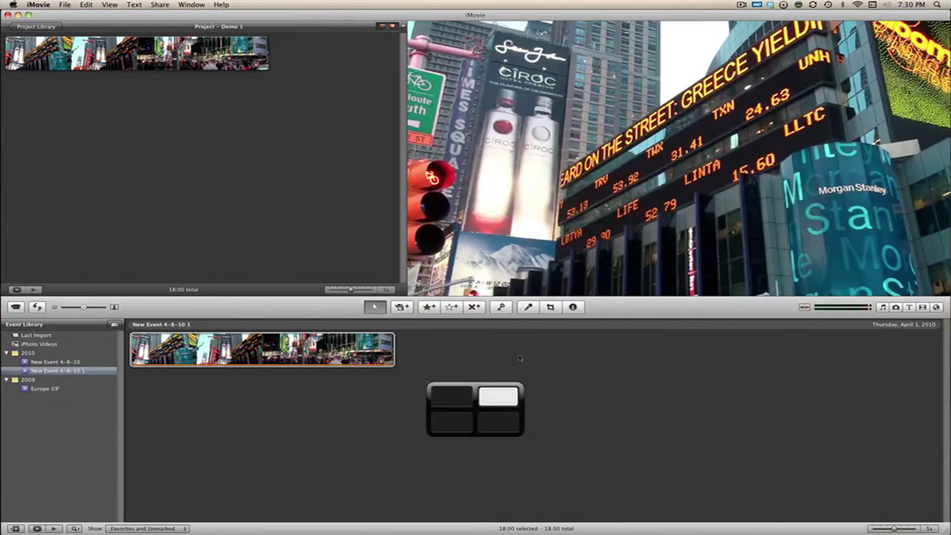
left_click(512, 395)
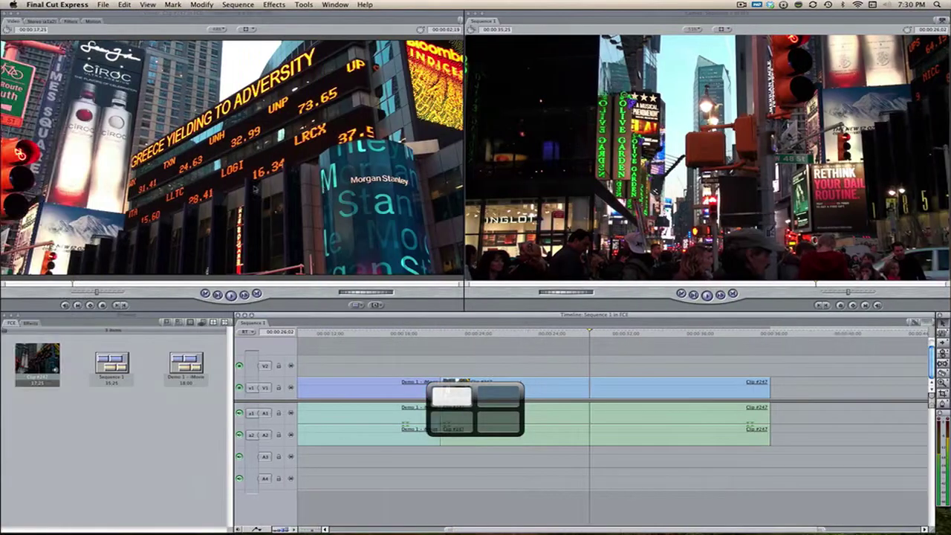
left_click_drag(475, 405, 476, 407)
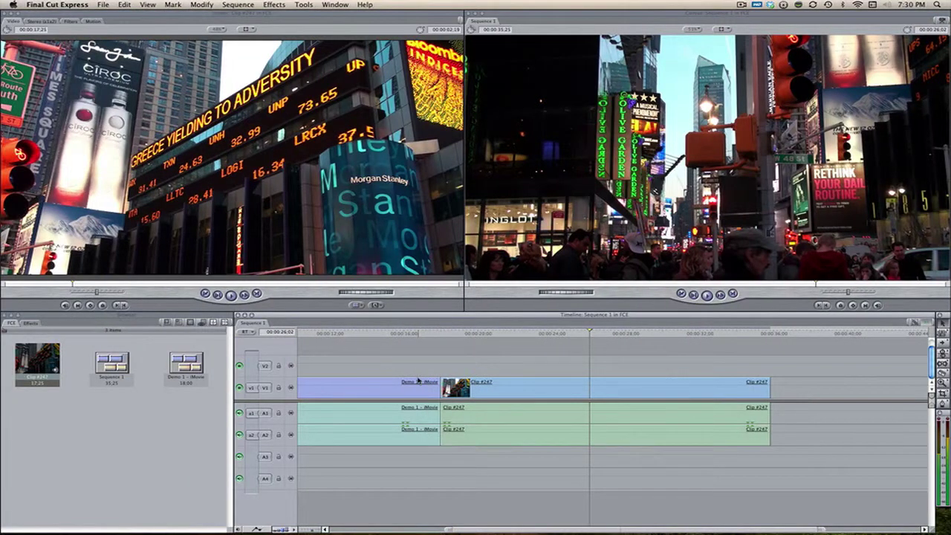